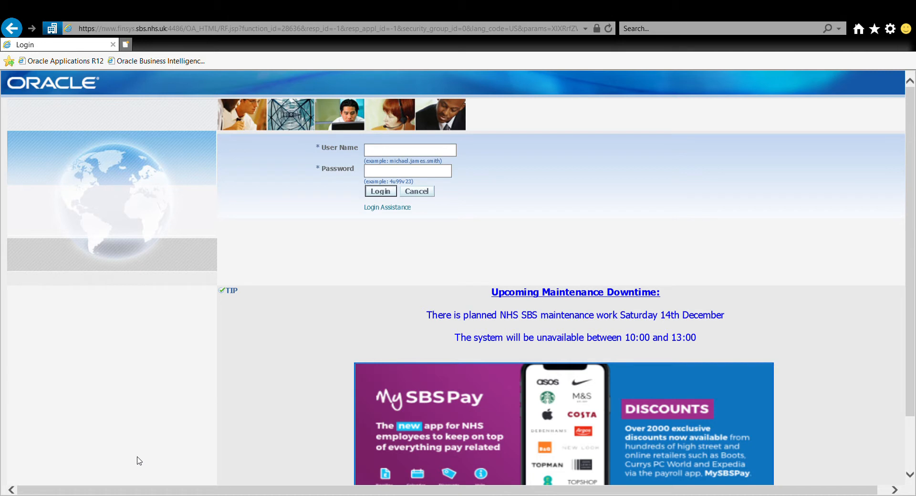
# - Log in to E-Business Suite with the user's user name and password
pyautogui.click(371, 149)
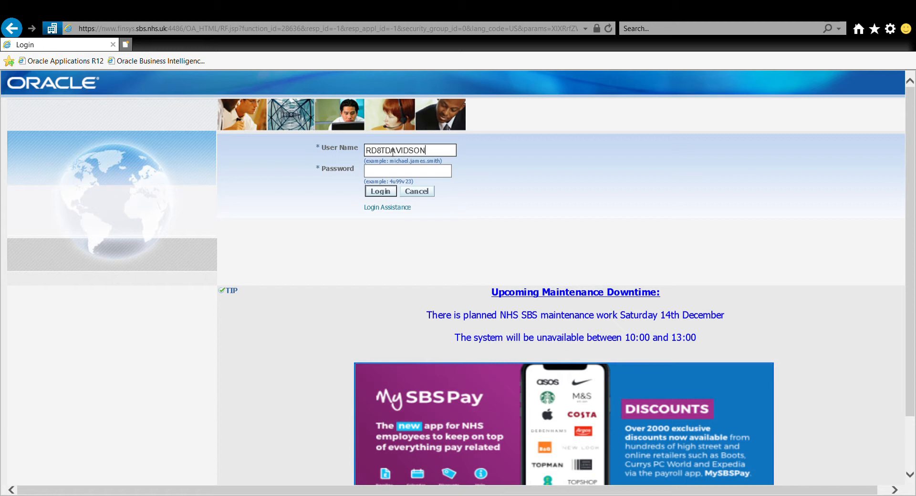
pyautogui.press('Tab')
pyautogui.write('********')
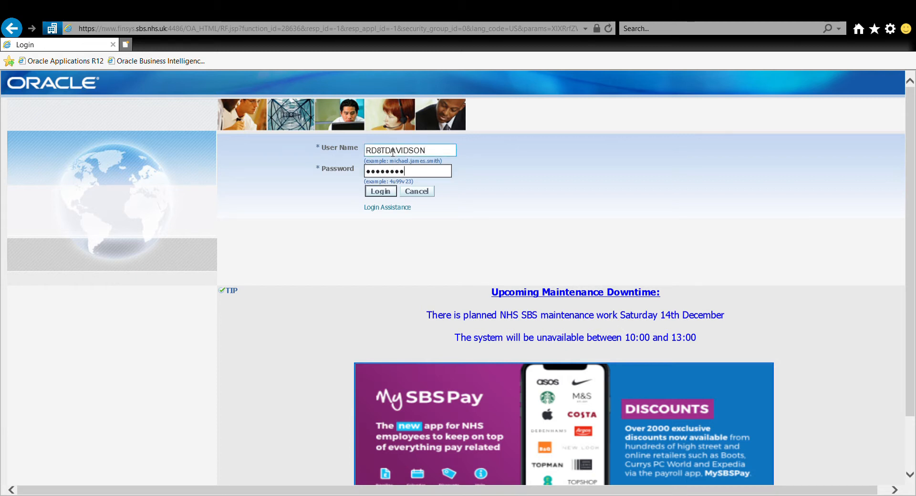
pyautogui.write('**')
pyautogui.click(390, 193)
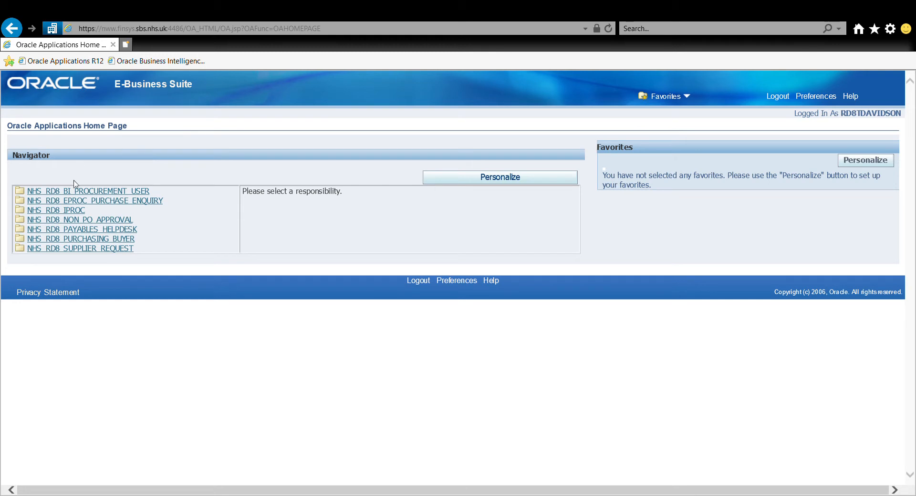
# - Choose the NHS_RD8_IPROC responsibility and start a new Non-Catalog Request
pyautogui.click(79, 211)
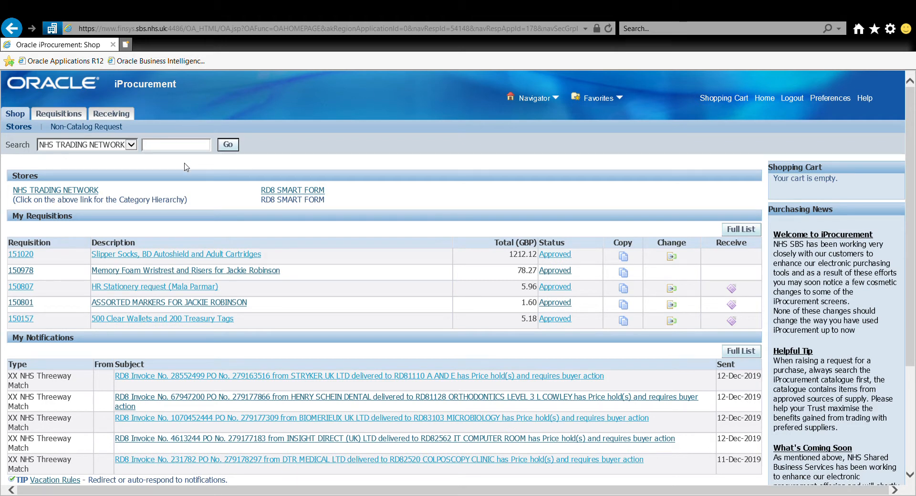
pyautogui.click(107, 127)
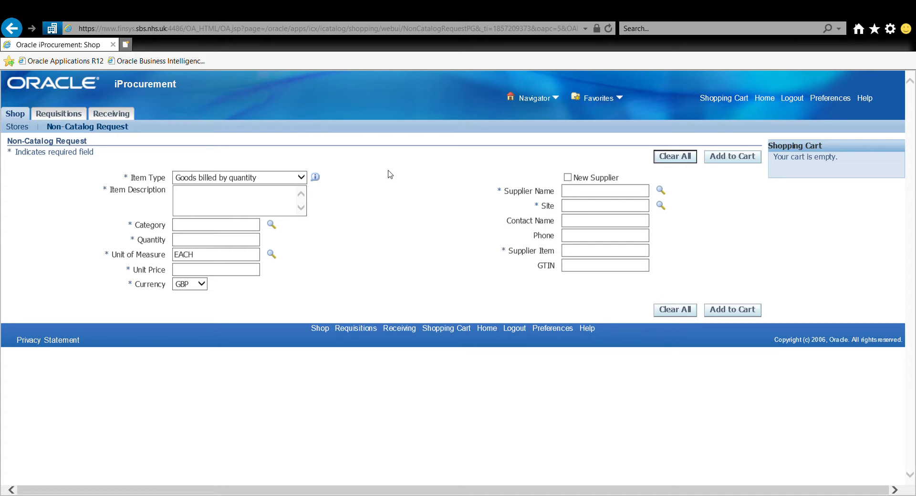
# - Enter 'Fellowes I Spire Laptop Quick Lift Black' as the item description
pyautogui.click(239, 198)
pyautogui.click(238, 201)
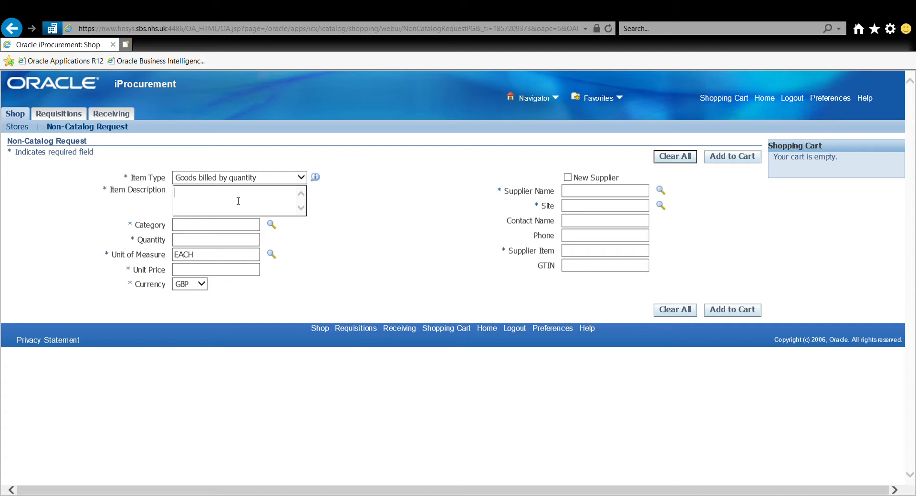
pyautogui.write('Fellows')
pyautogui.press('BackSpace')
pyautogui.write('es')
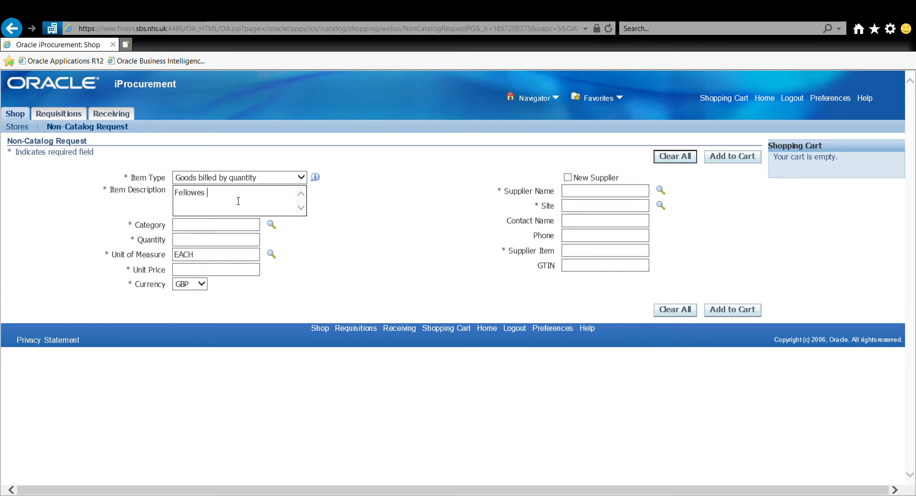
pyautogui.write('Spire ')
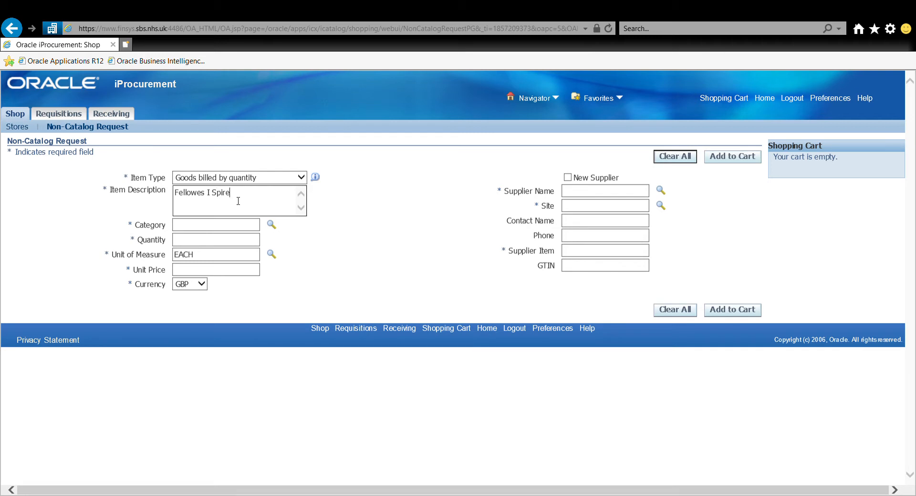
pyautogui.write('Laptop Quick Lift Black')
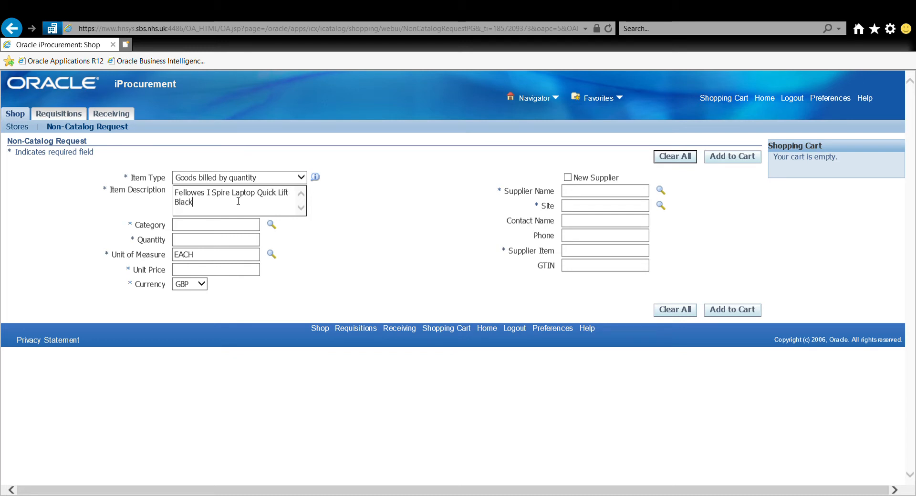
pyautogui.click(228, 231)
# - Set category WKC Desktop Accessories, quantity 1 and unit price 18.66
pyautogui.click(271, 225)
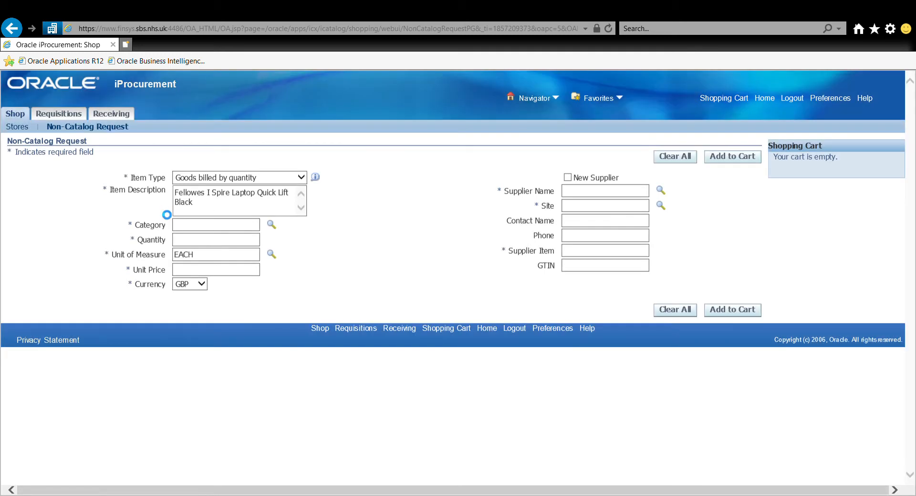
pyautogui.click(197, 244)
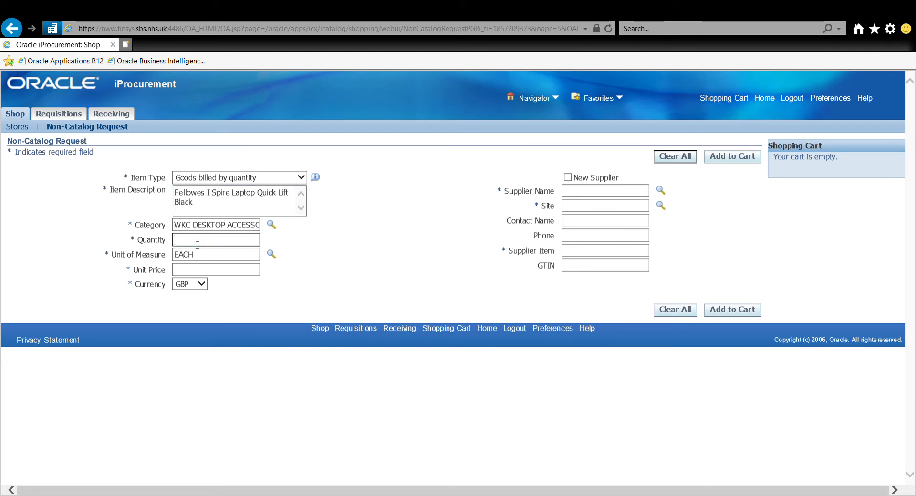
pyautogui.write('1')
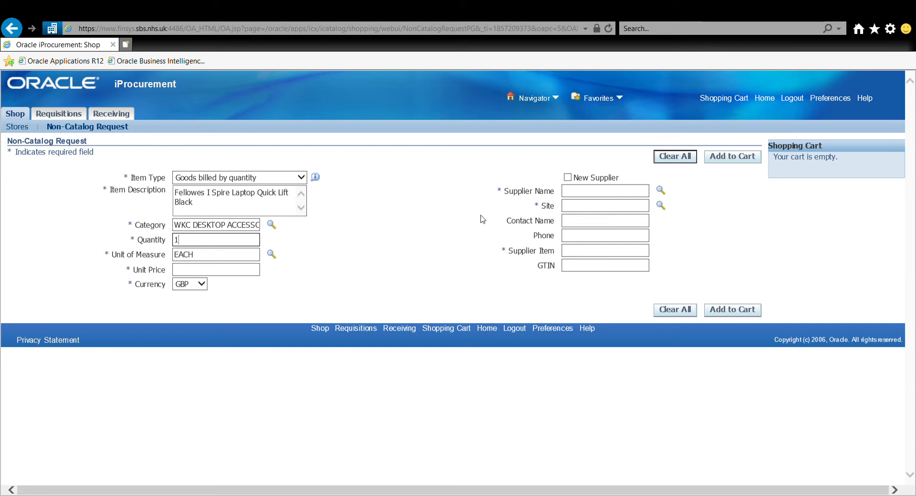
pyautogui.click(241, 274)
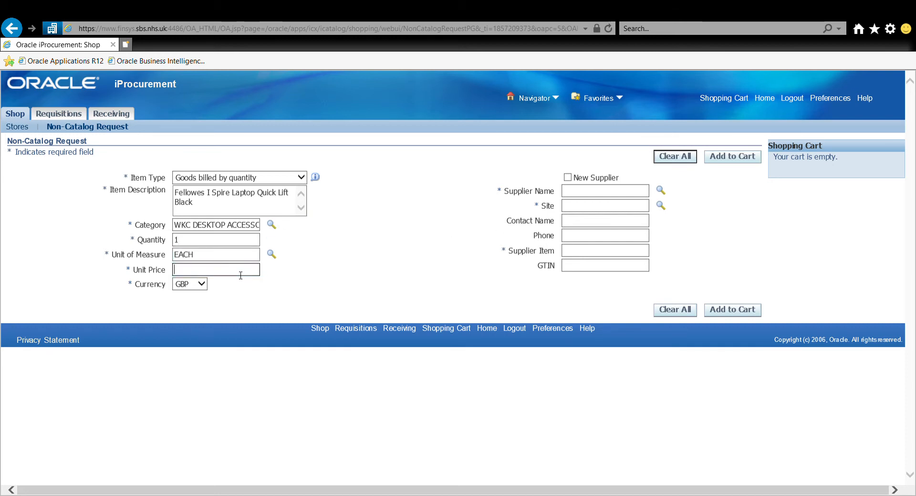
pyautogui.write('18.66')
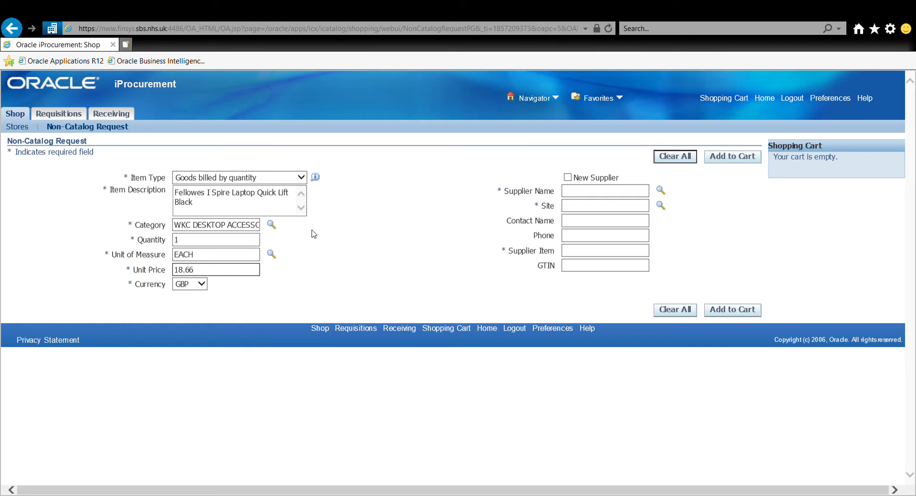
# - Select supplier BANNER GROUP LTD at the SHEFFIELD site, with supplier item 1980048
pyautogui.click(578, 193)
pyautogui.write('banner group')
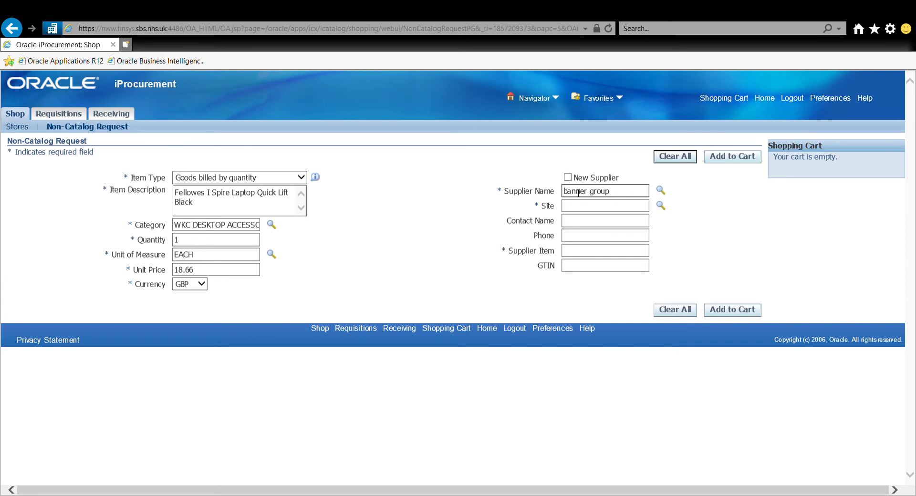
pyautogui.click(661, 190)
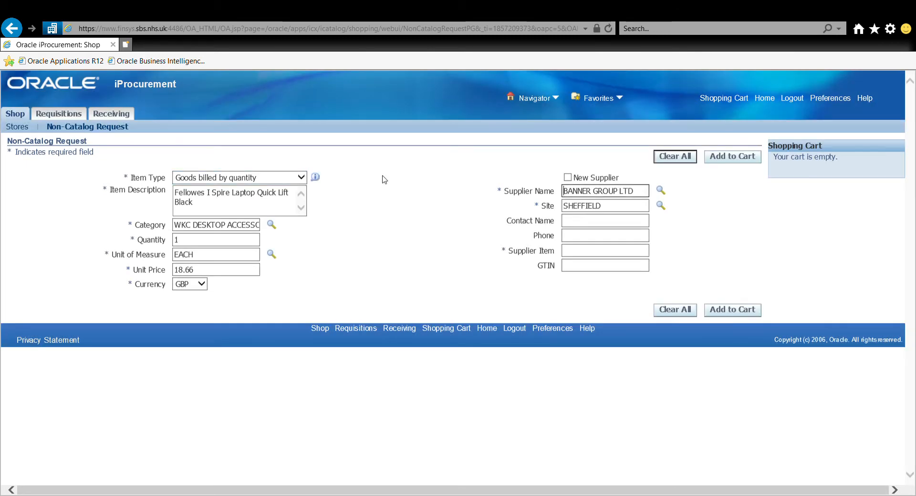
pyautogui.click(584, 208)
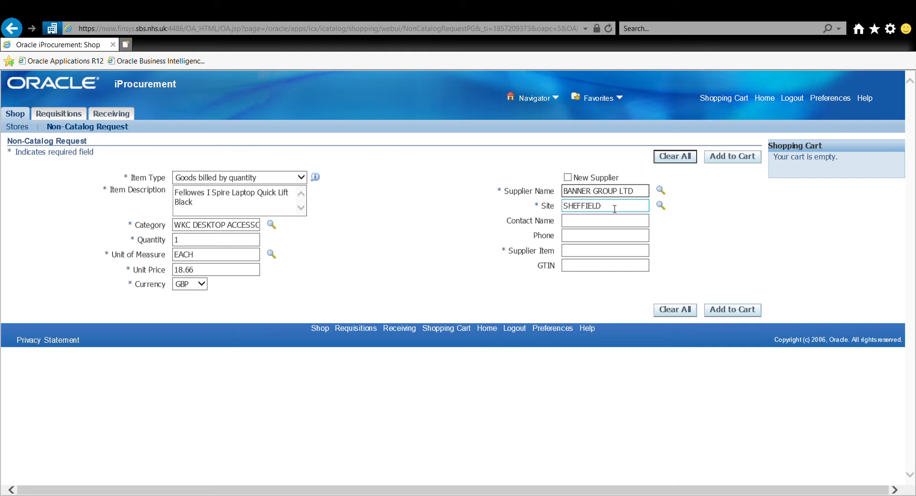
pyautogui.click(605, 251)
pyautogui.write('198')
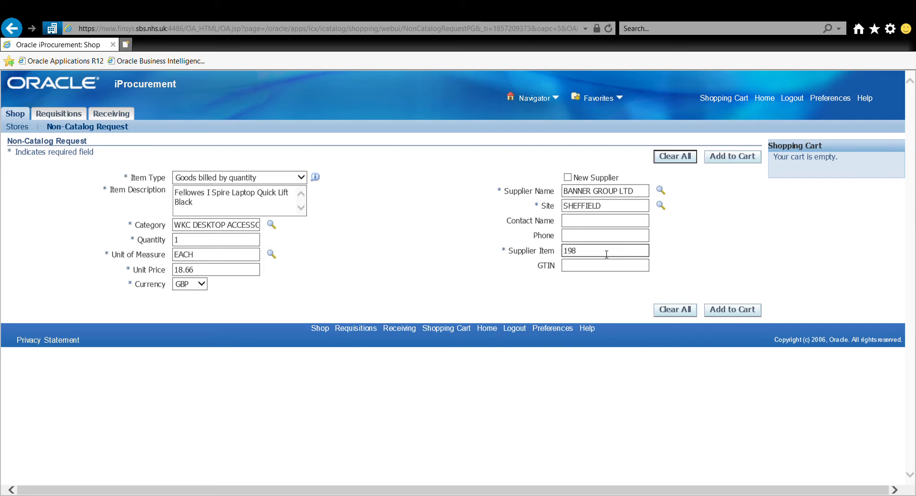
pyautogui.write('0048')
# - Add the laptop lift to the cart and view it, totalling 18.66 GBP
pyautogui.click(725, 158)
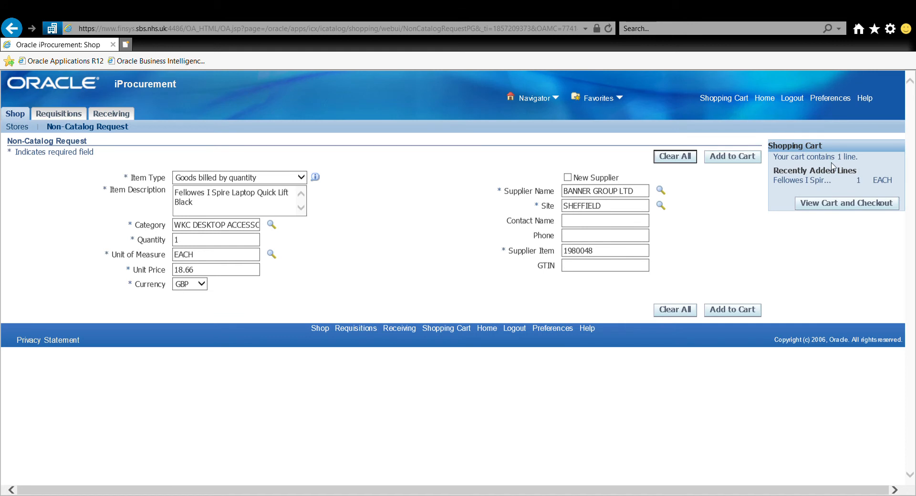
pyautogui.click(847, 206)
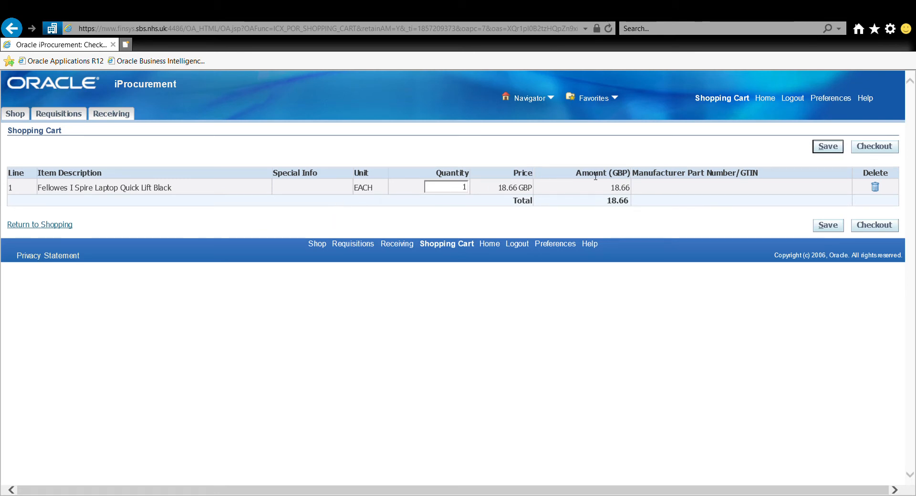
# - Check out the cart and go to line 1's charge account on Edit Lines
pyautogui.click(878, 149)
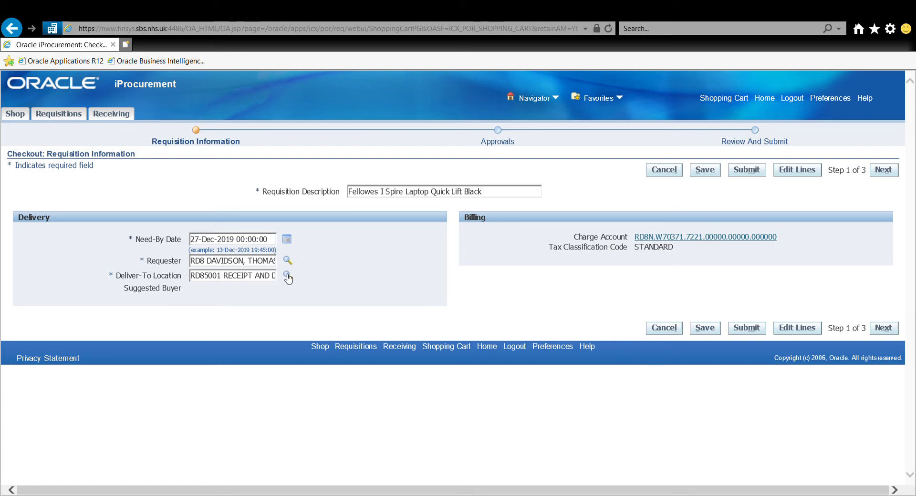
pyautogui.click(714, 238)
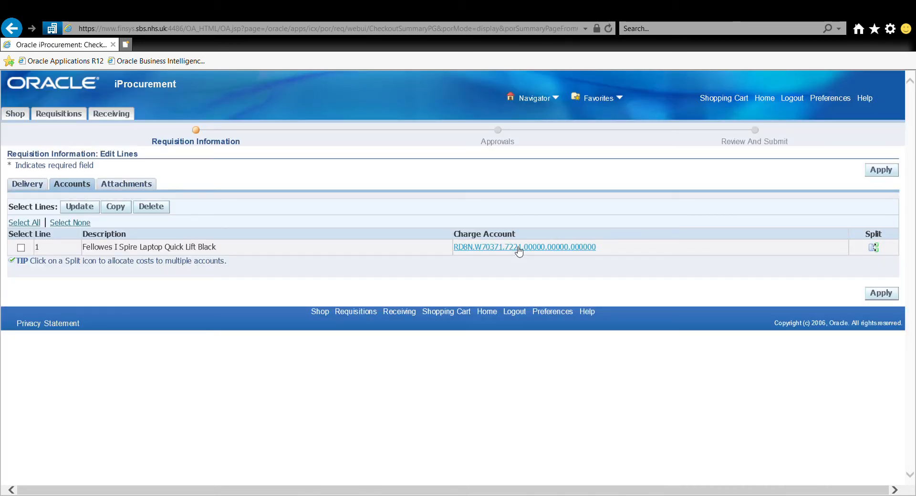
# - Open Split Cost Allocation for line 1, allocated 100% to the NHS_GL account
pyautogui.click(573, 247)
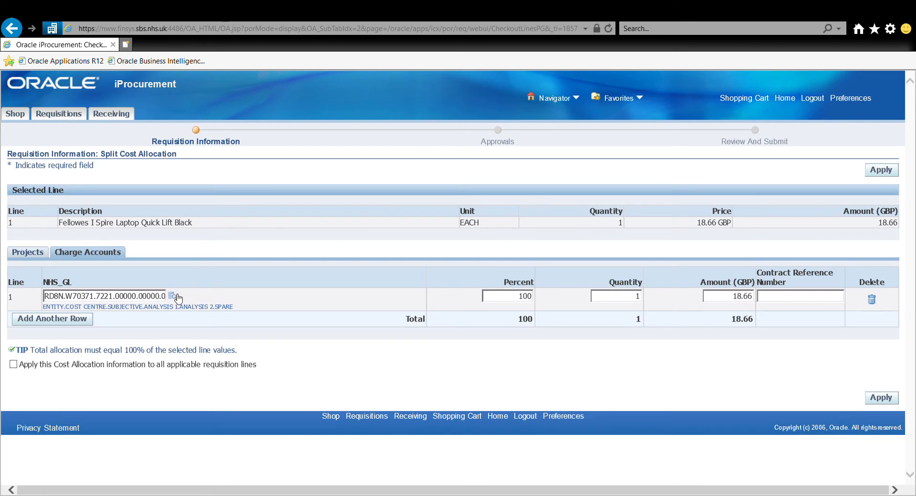
# - Review the NHS_GL account segments and apply the unchanged 100% allocation
pyautogui.click(176, 297)
pyautogui.click(887, 402)
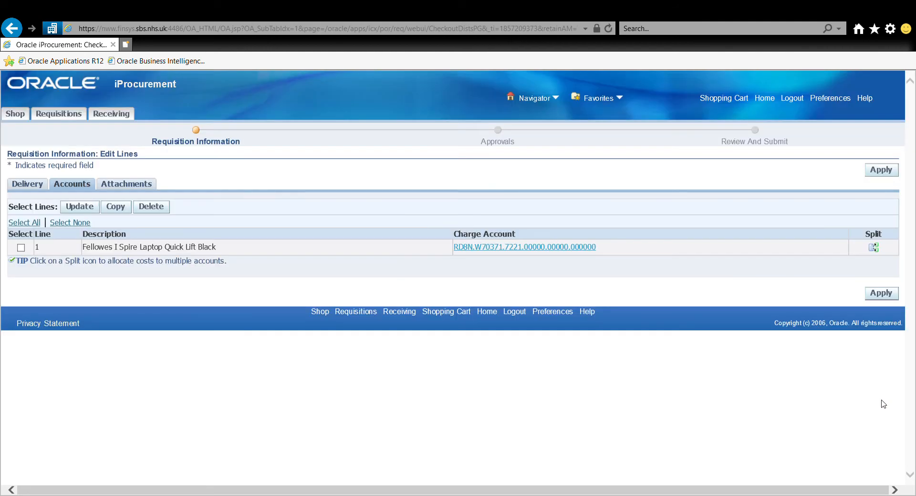
# - Apply the line accounts and advance to the Approvals and Notes page
pyautogui.click(891, 297)
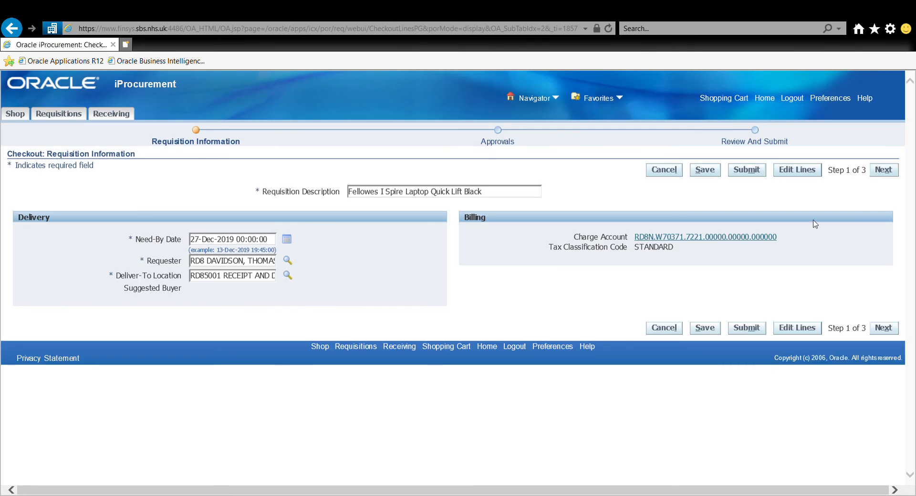
pyautogui.click(891, 173)
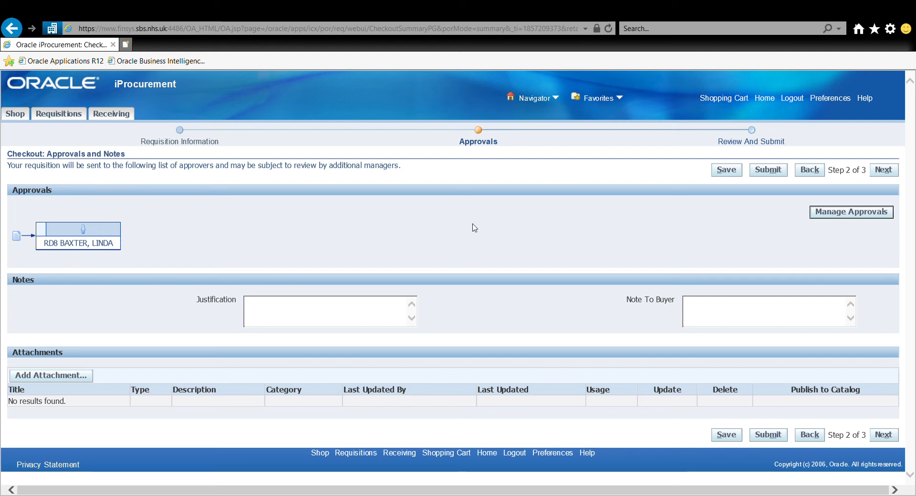
# - Replace the managerial approver with the manager found by a name search, leaving a single approver
pyautogui.click(831, 214)
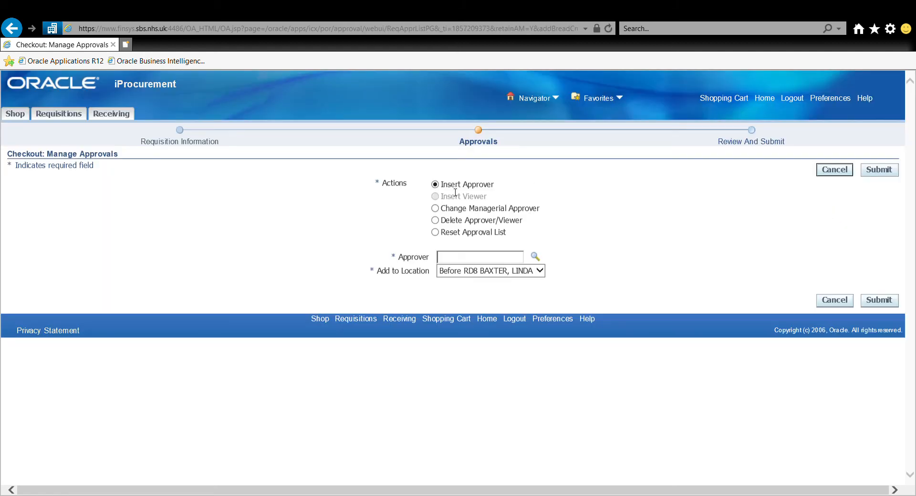
pyautogui.click(435, 209)
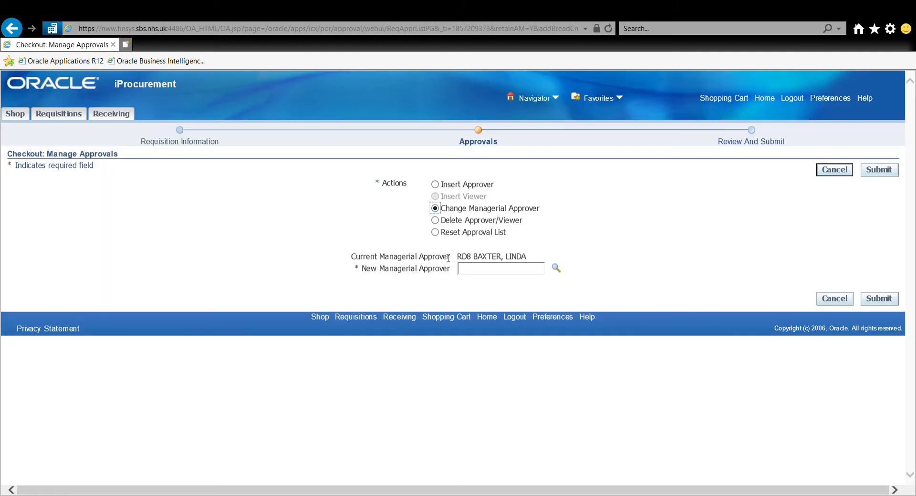
pyautogui.click(481, 273)
pyautogui.write('RD8 Hotchkin')
pyautogui.click(556, 273)
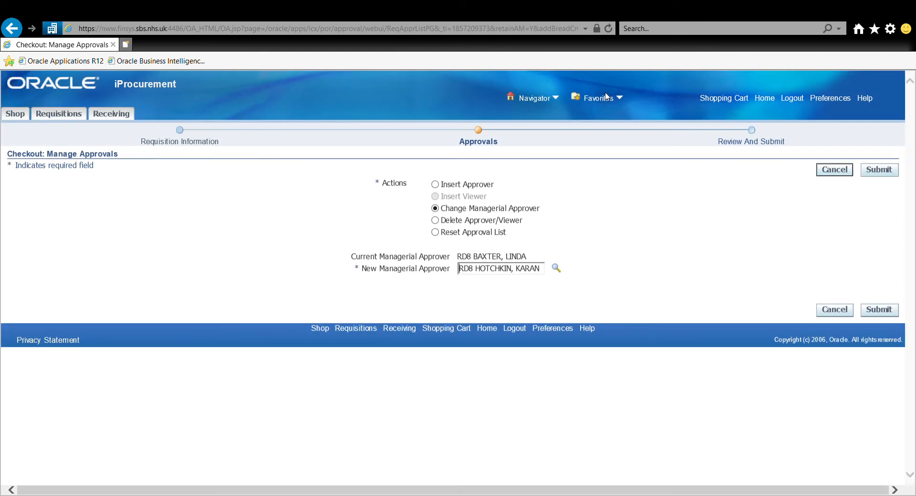
pyautogui.click(884, 171)
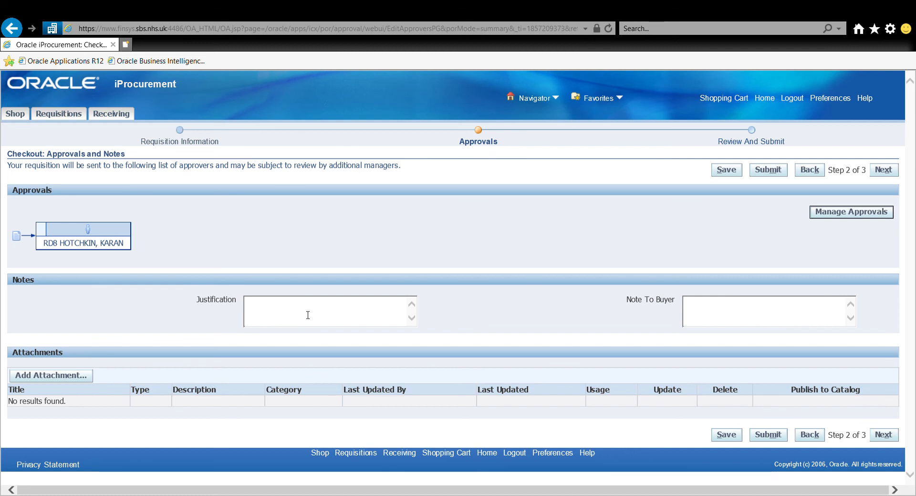
# - Enter 'Manual Handling reccomendation' as the justification and buyer note, then begin adding an attachment
pyautogui.write('Manual Handling')
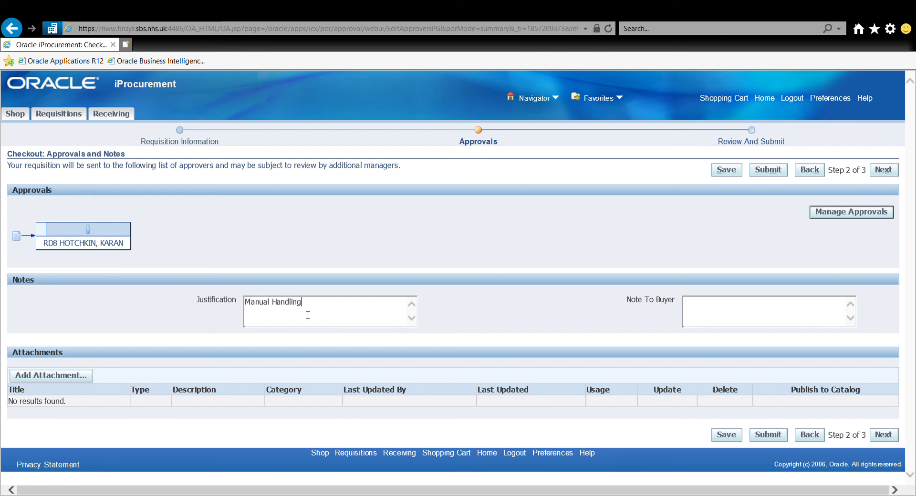
pyautogui.write(' reccomendation')
pyautogui.write('l Ha')
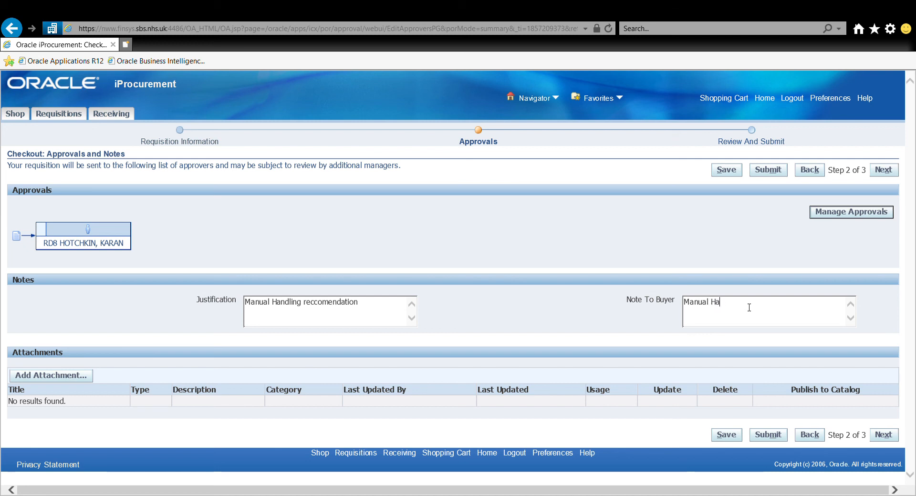
pyautogui.write('ndling Reccomendation')
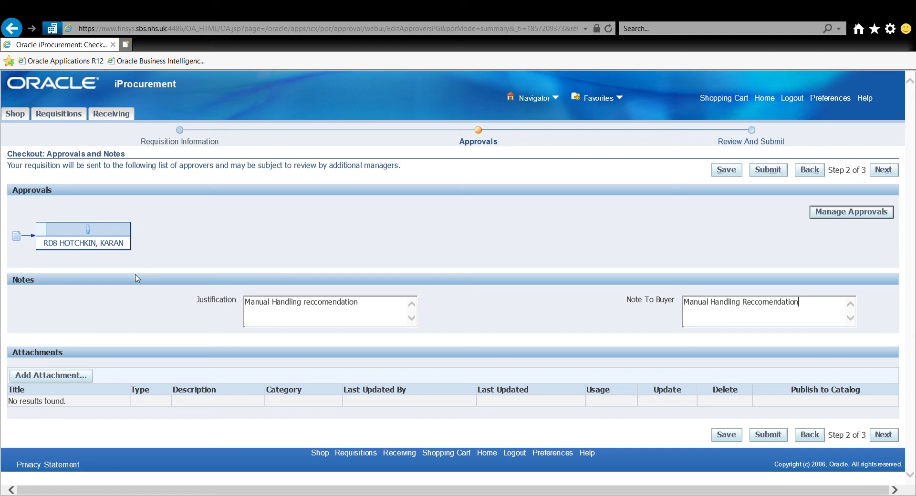
pyautogui.click(88, 377)
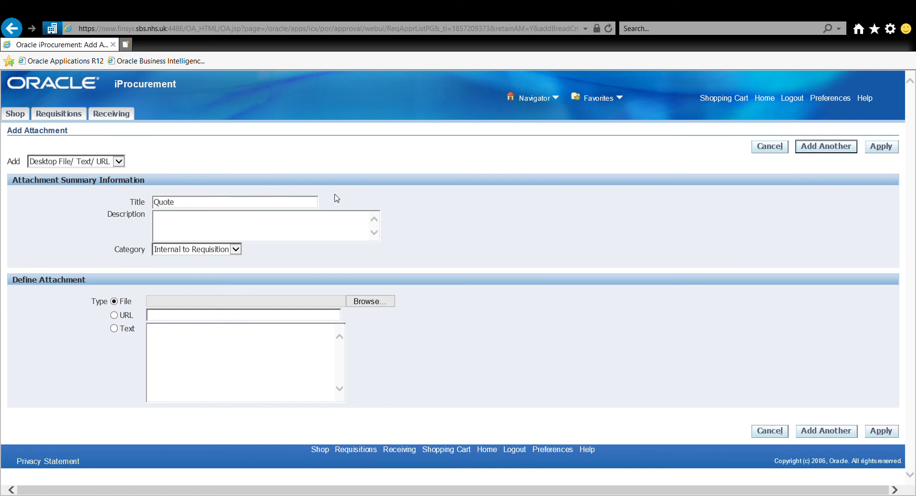
# - Abandon the Quote attachment without a file and return to Approvals and Notes
pyautogui.click(370, 301)
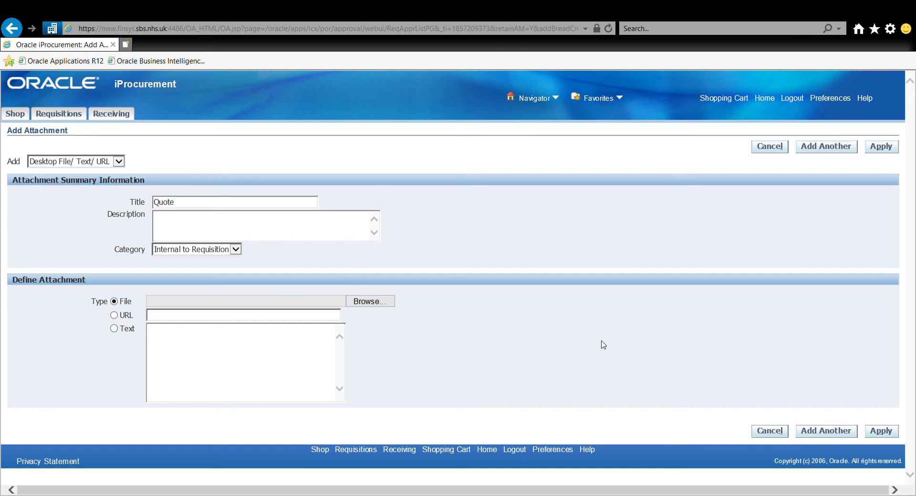
pyautogui.click(587, 396)
pyautogui.click(883, 436)
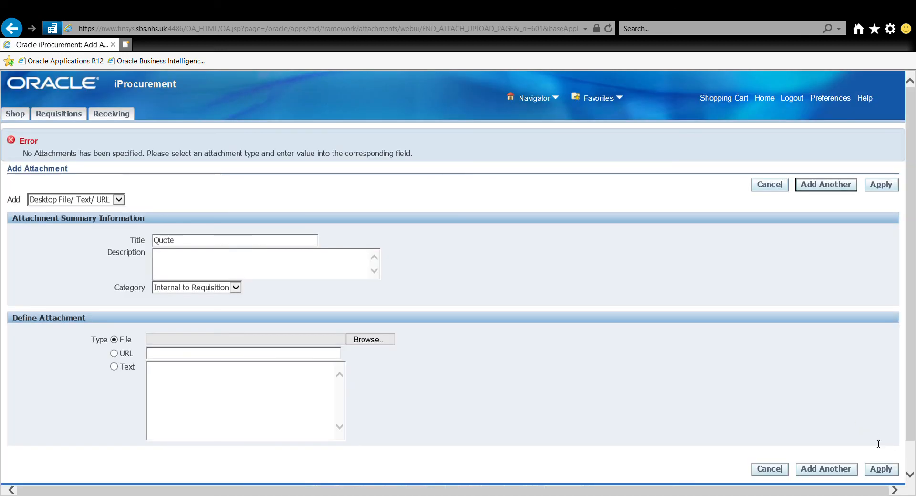
pyautogui.click(758, 190)
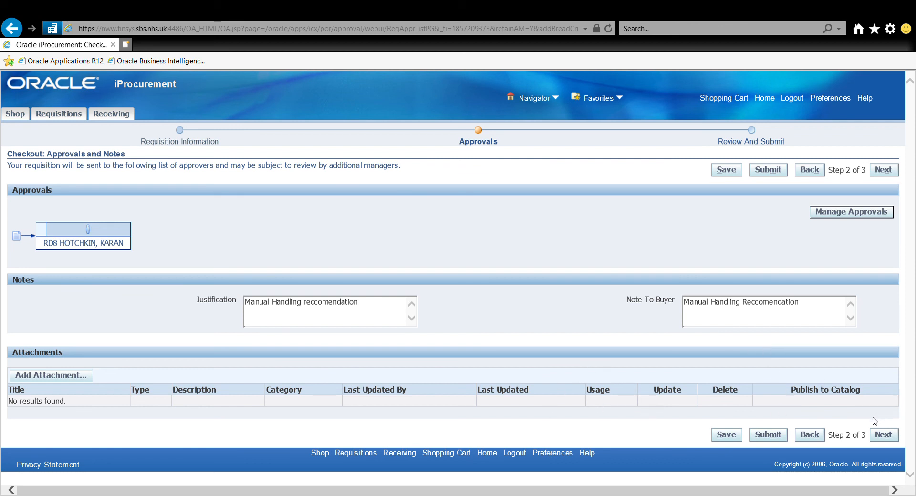
pyautogui.click(884, 435)
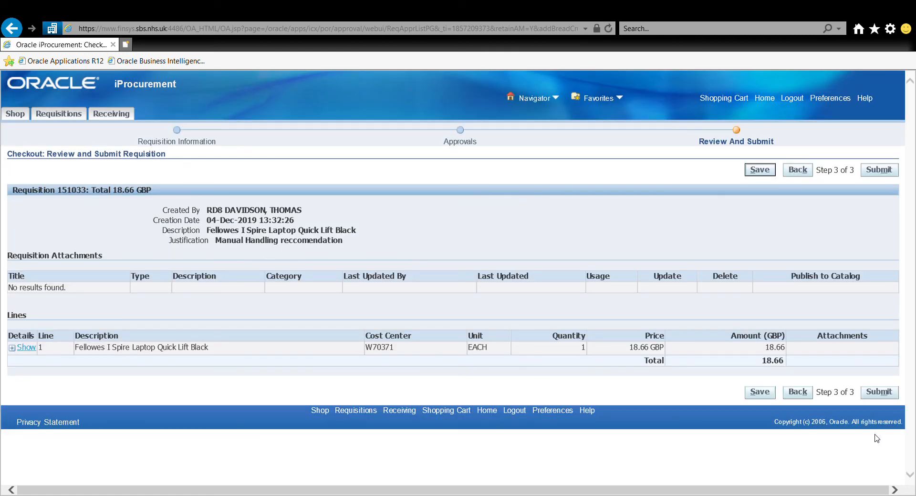